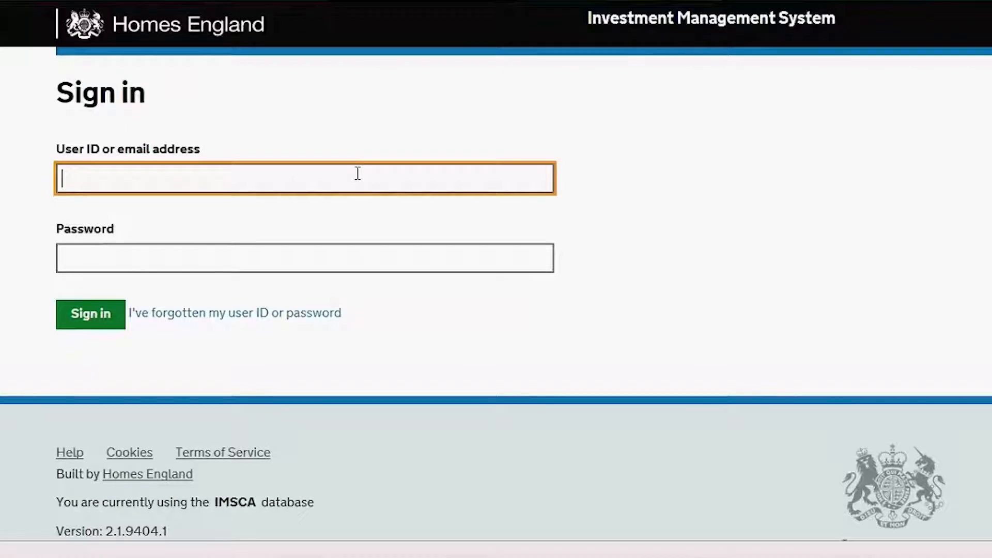
- Sign in to the system with the user ID and account password
text(HC)
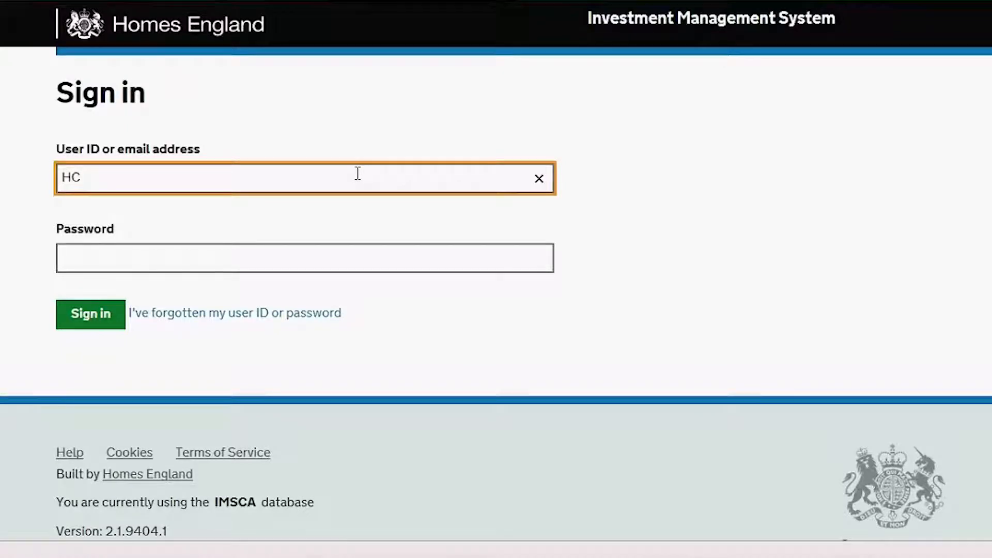
text(139408)
key(Tab)
text(••••)
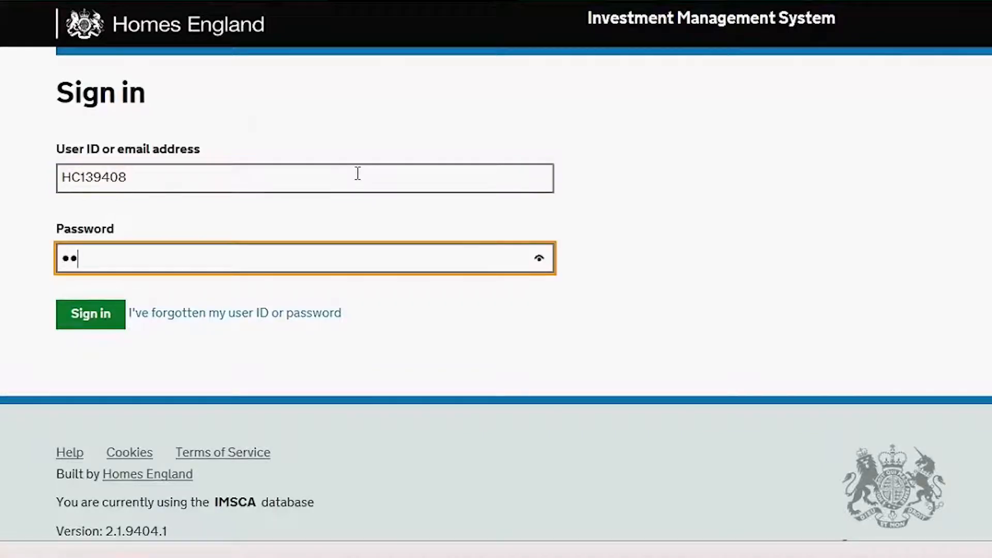
text(••••)
key(Tab)
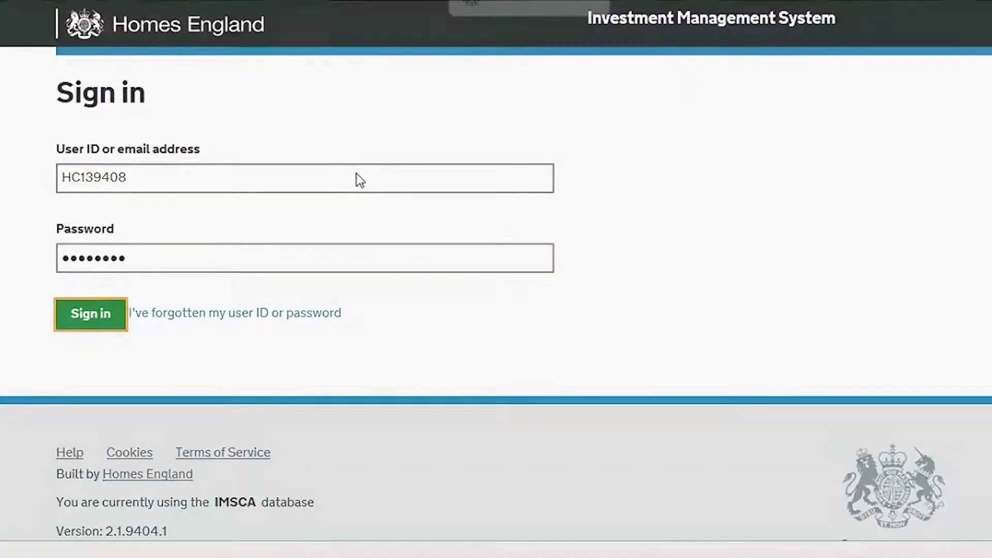
key(Return)
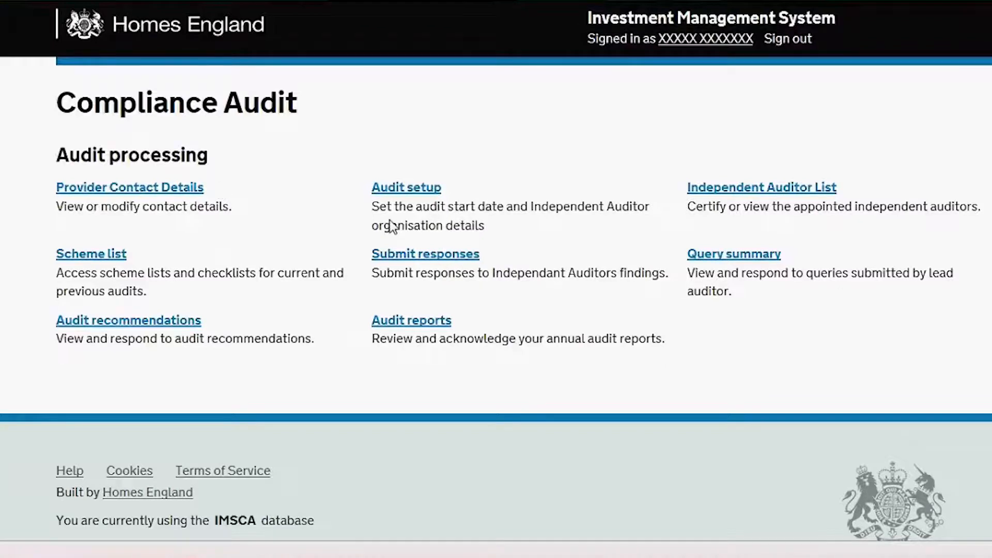
- Open the Independent Auditor List and start a new auditor for Compliance Audit 2019/2020
click(809, 188)
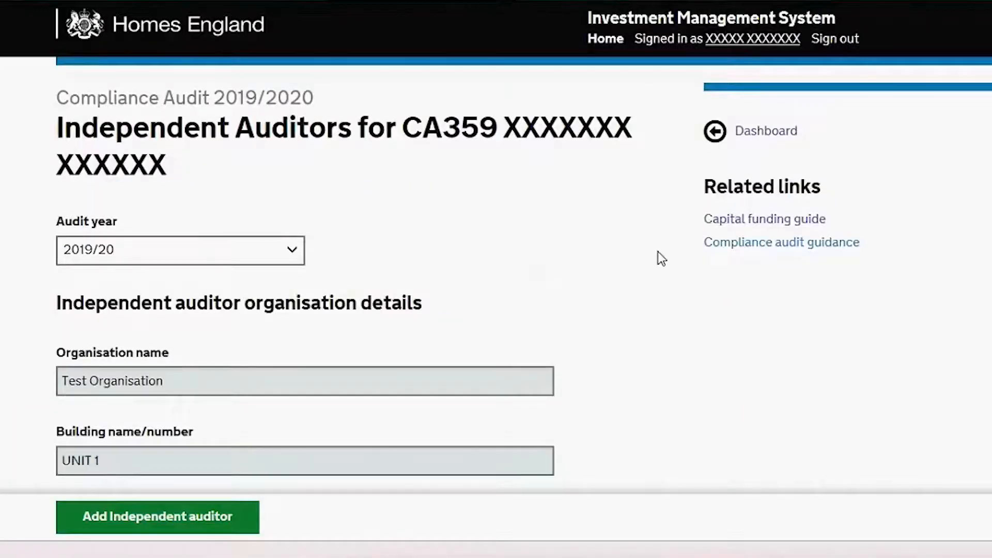
scroll(659, 250, down, 1)
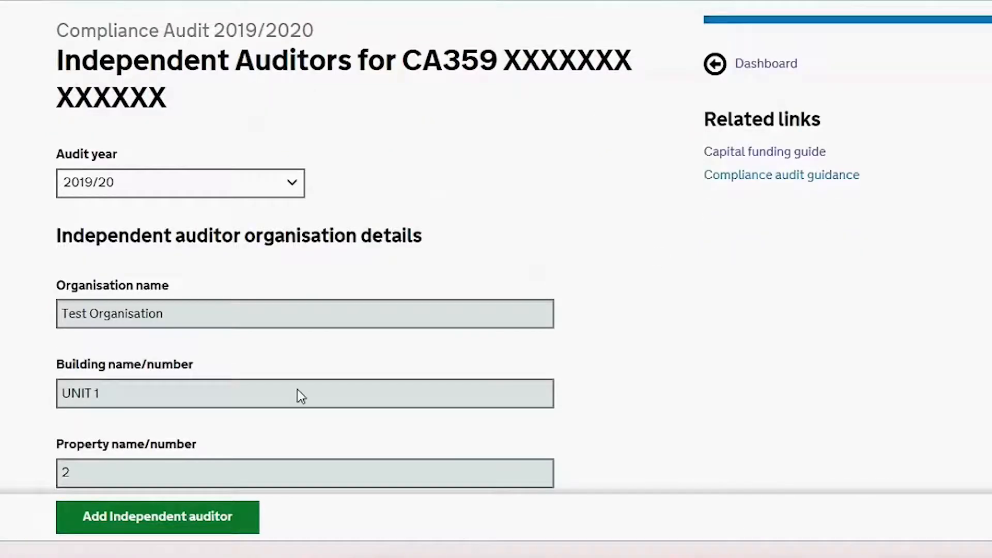
click(180, 521)
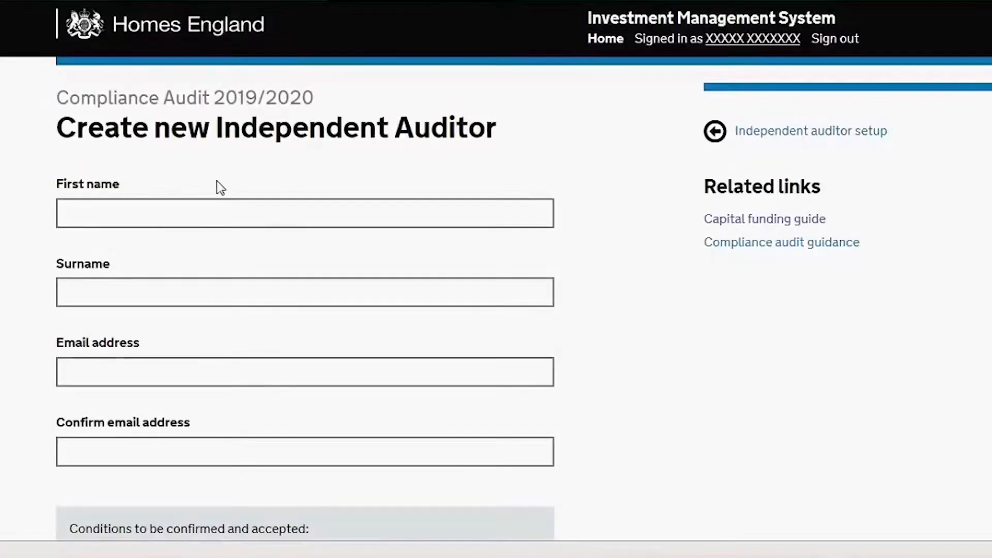
- Enter the auditor's placeholder first name and surname, plus their e-mail address confirmed twice
click(216, 200)
text(Fir)
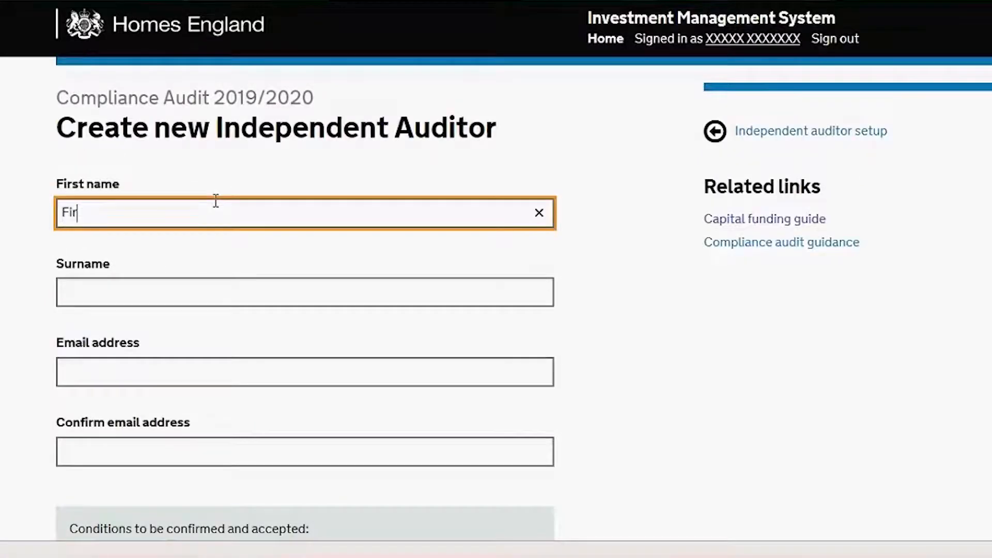
text(st Name)
key(Tab)
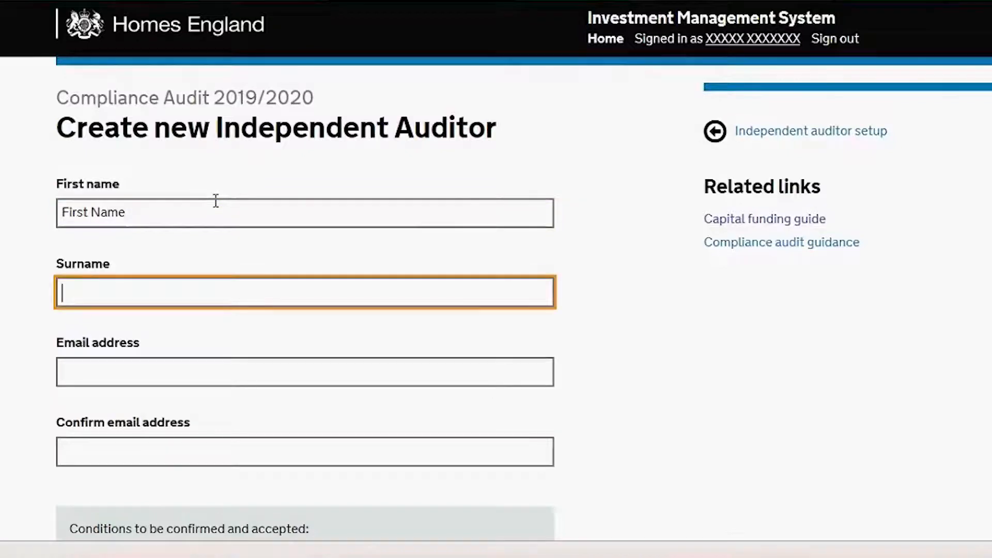
text(Surname)
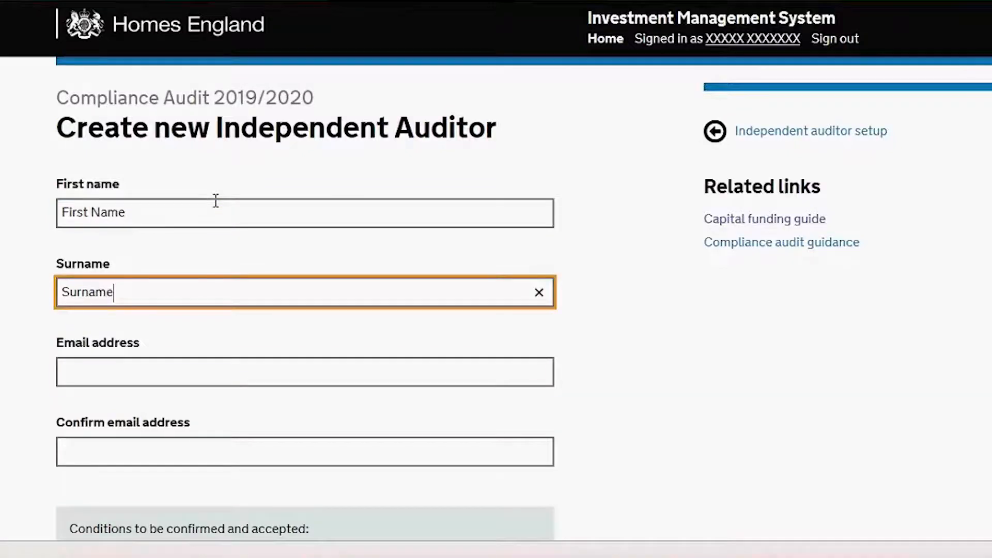
key(Tab)
text(firstnam)
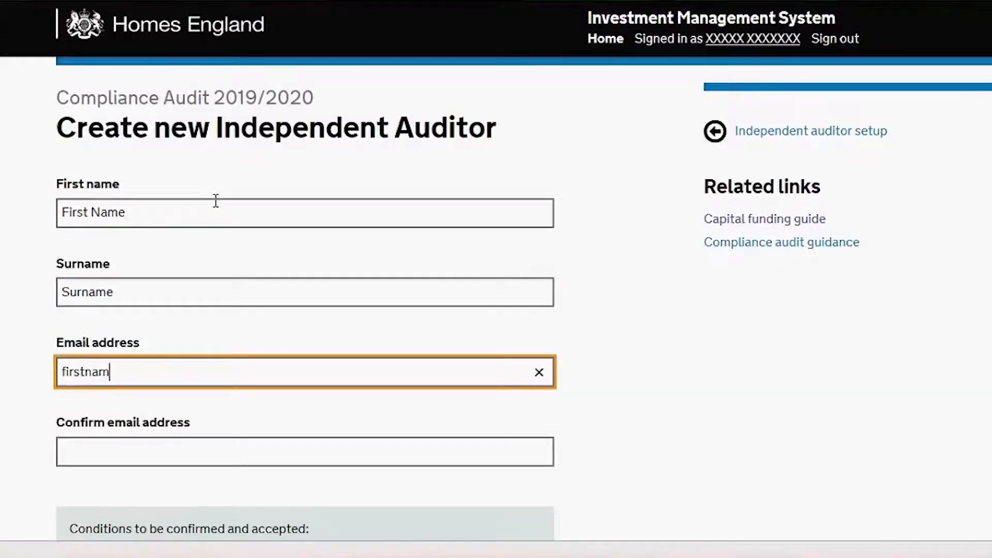
text(e.surname@)
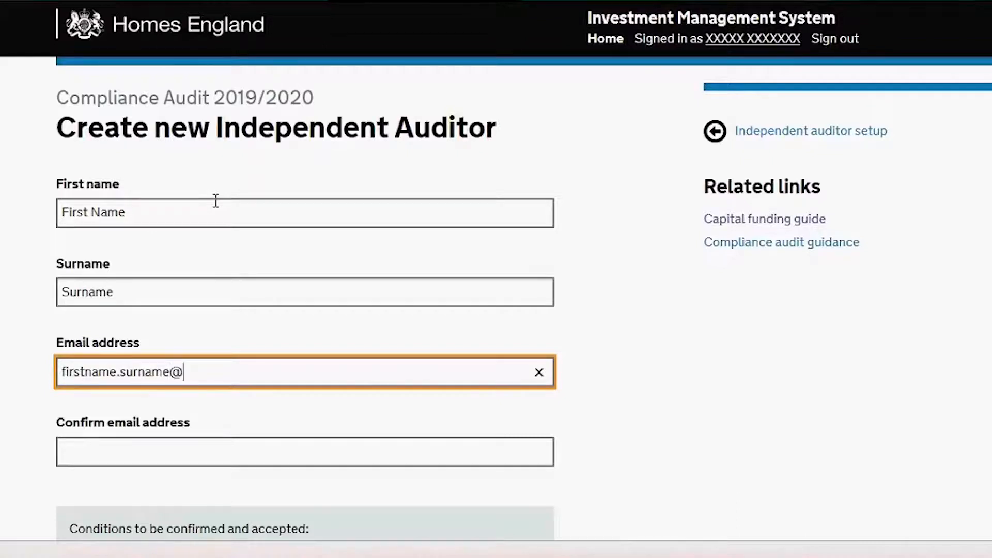
text(test.com)
click(240, 452)
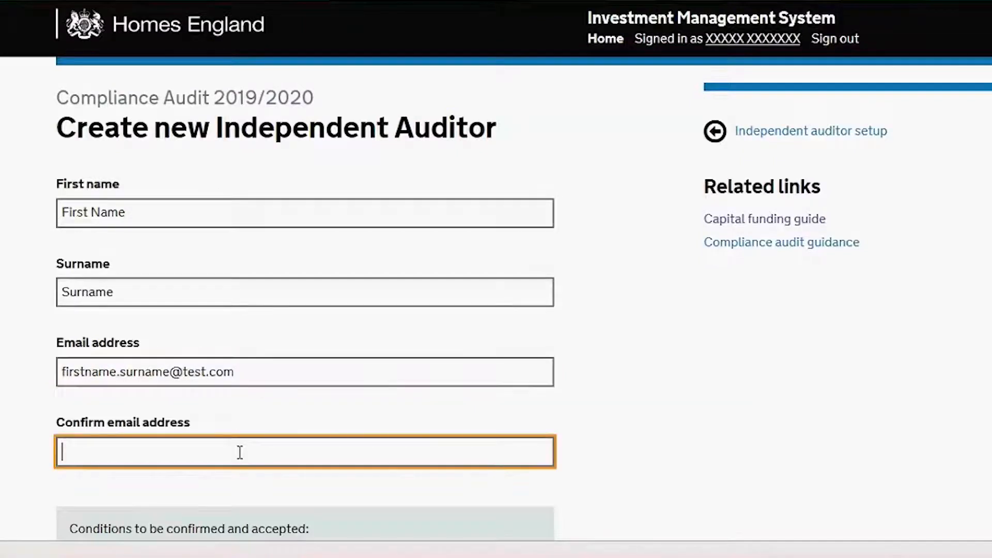
text(firstname.surn)
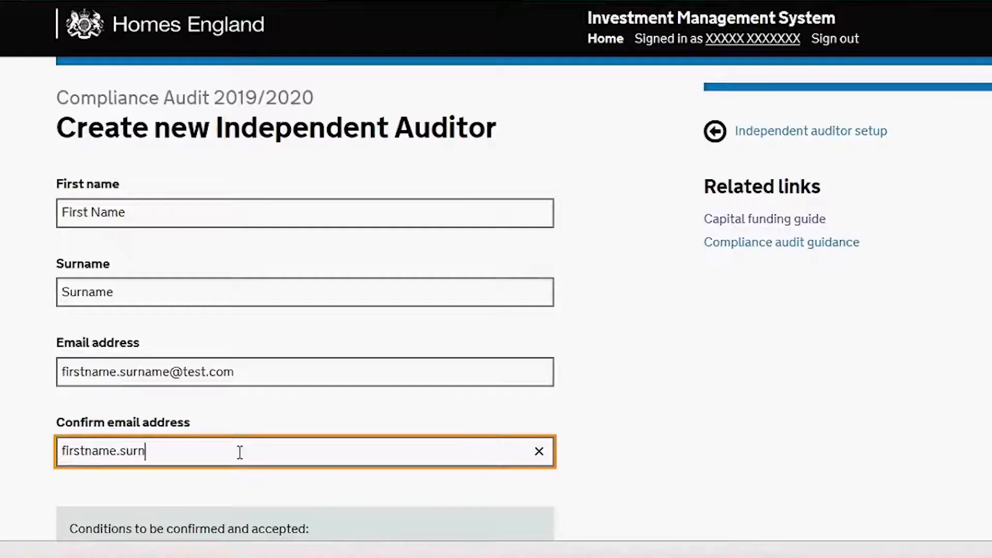
text(ame@test.)
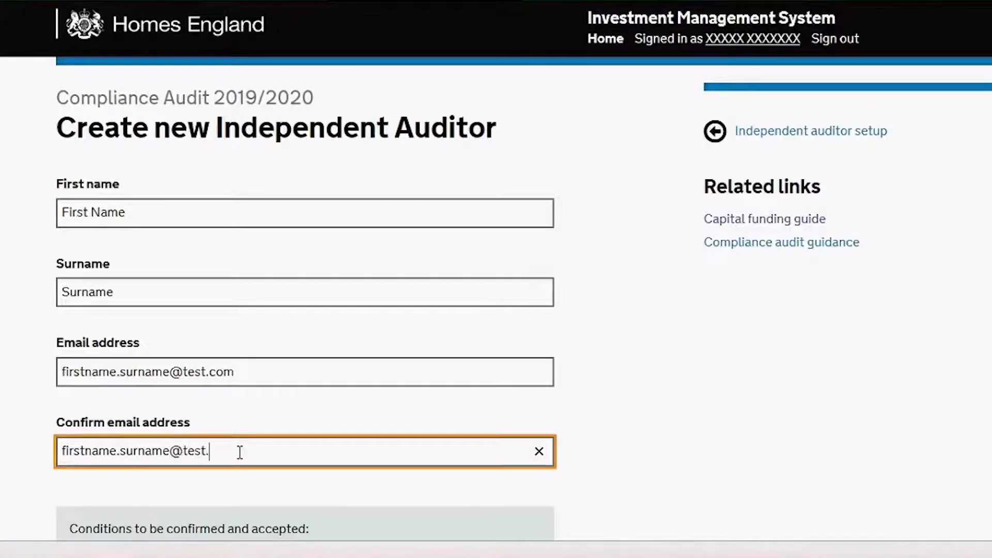
text(com)
- Accept the auditor appointment conditions and save the new independent auditor
click(603, 380)
scroll(603, 380, down, 5)
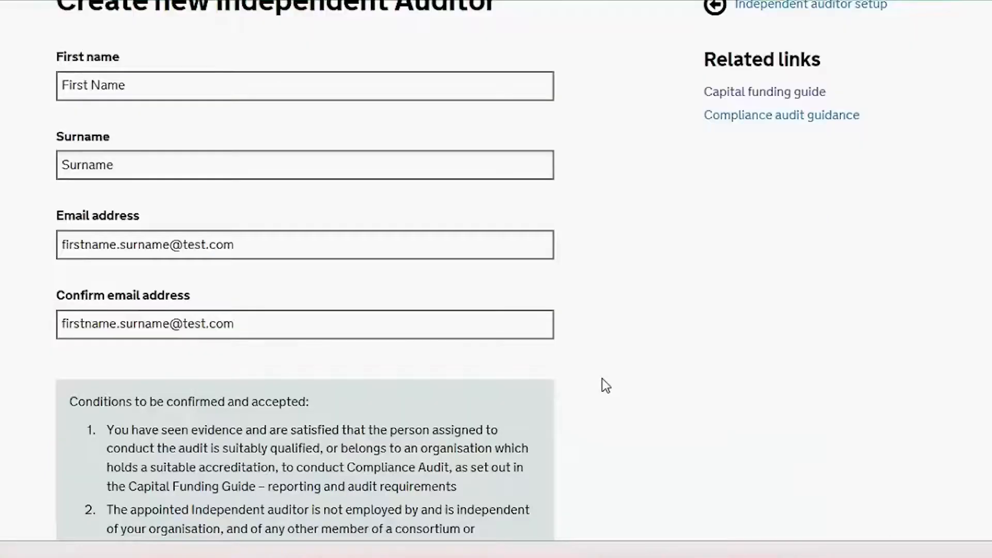
scroll(605, 385, down, 1)
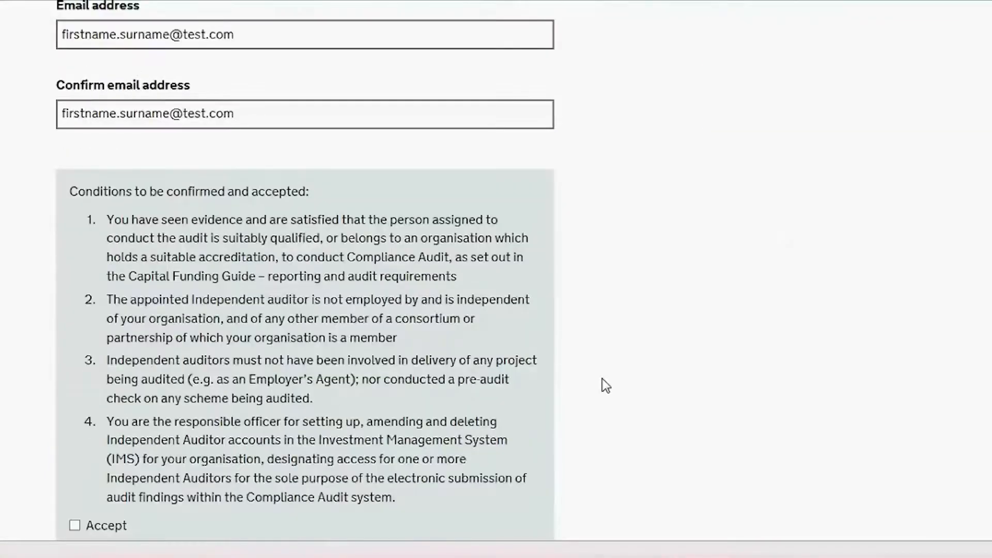
scroll(606, 385, down, 1)
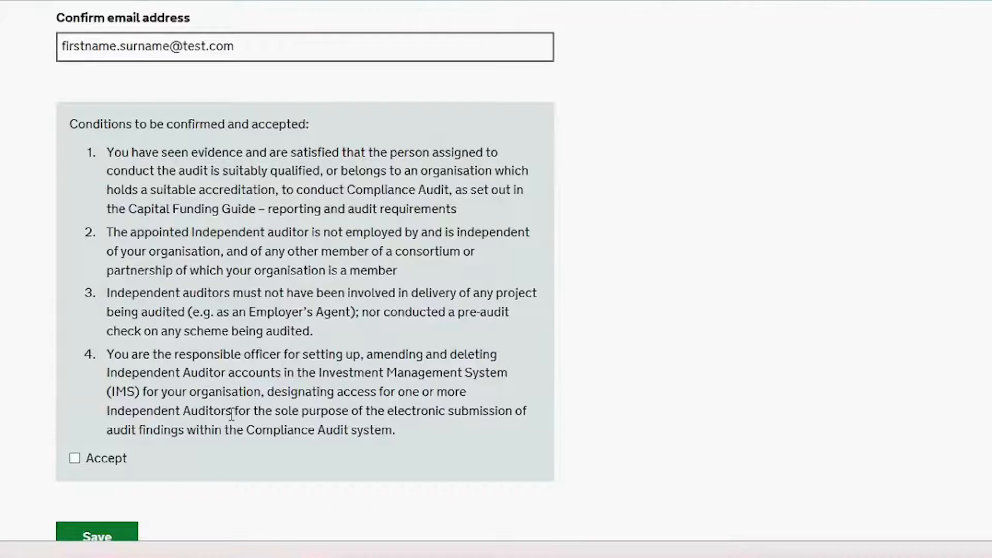
click(75, 460)
scroll(33, 440, down, 1)
click(85, 476)
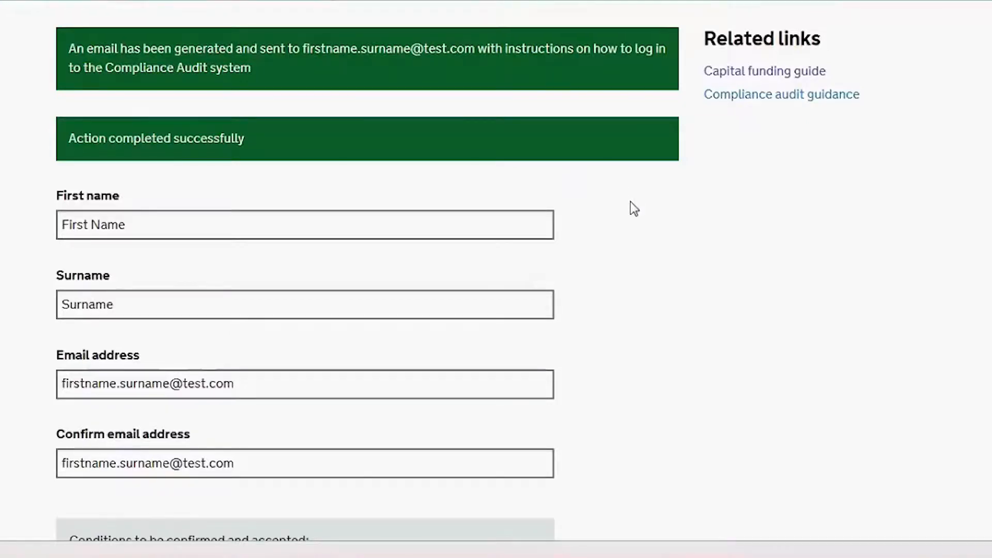
- Go back to Independent auditor setup and open the second auditor's certification page
scroll(630, 202, up, 1)
scroll(630, 199, up, 2)
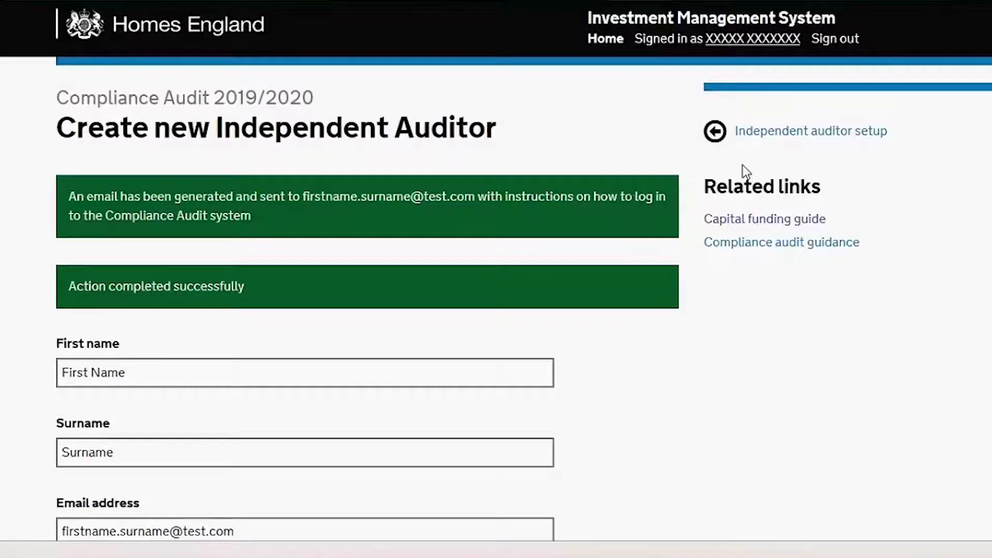
click(806, 131)
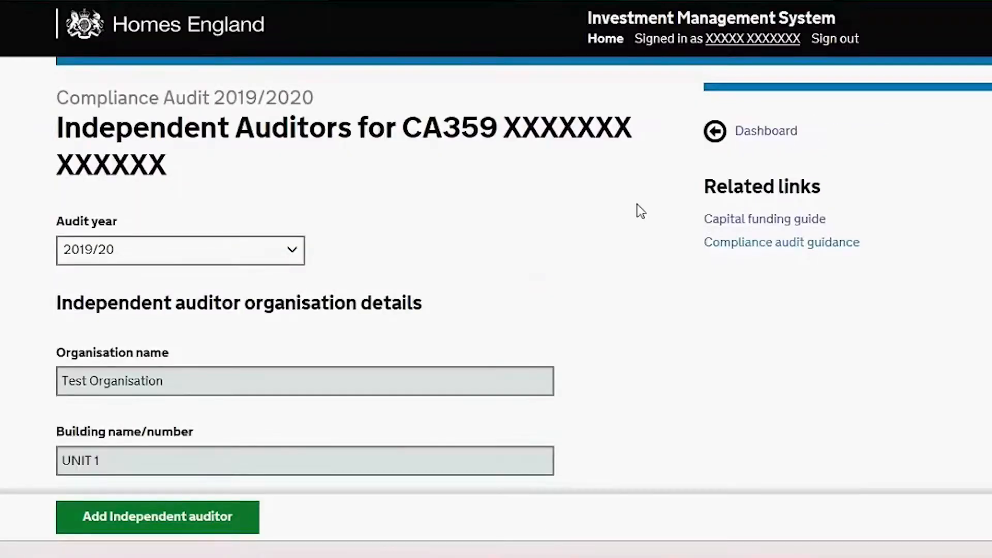
scroll(641, 211, down, 1)
scroll(641, 211, down, 6)
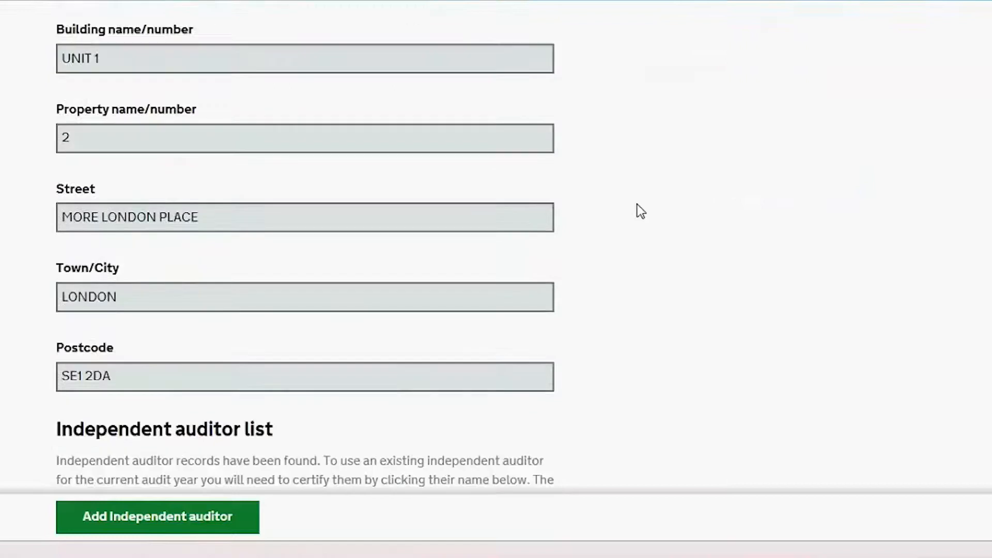
scroll(641, 210, down, 4)
scroll(641, 211, down, 2)
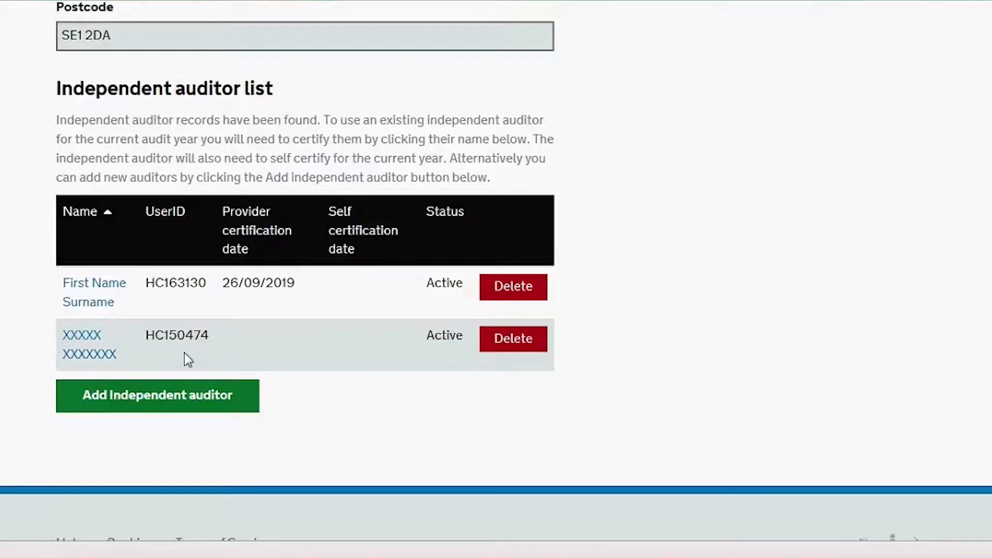
click(97, 355)
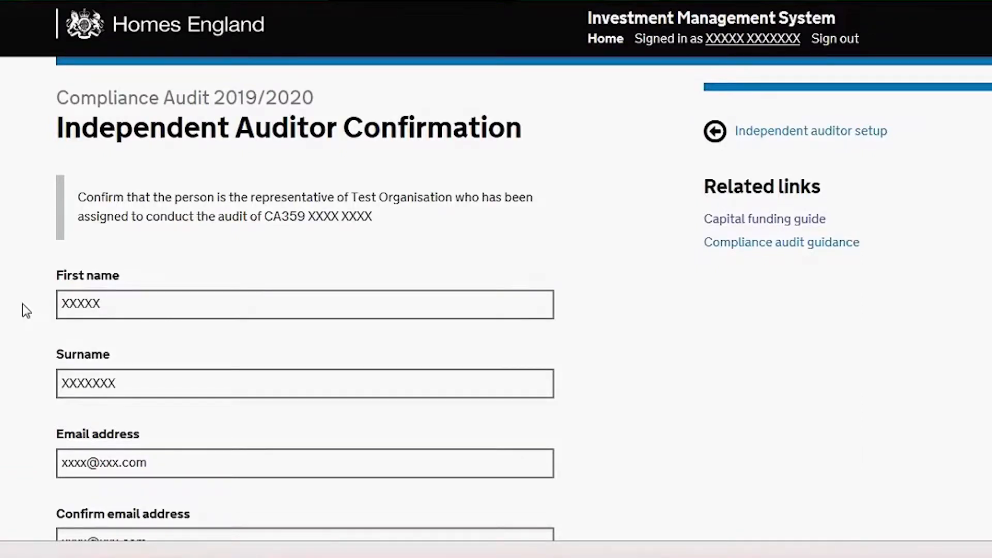
- Accept the conditions for the second auditor and save the certification
scroll(22, 305, down, 2)
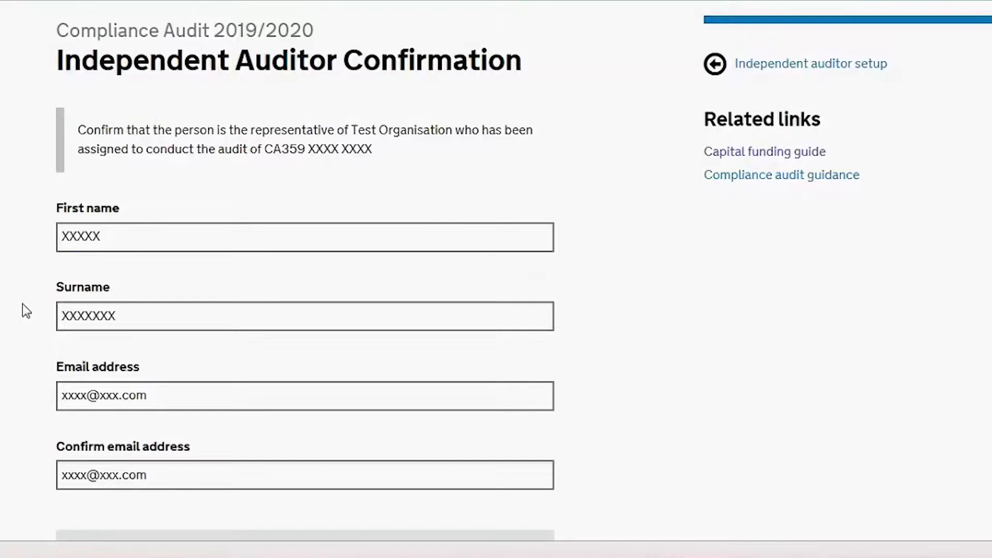
scroll(23, 305, down, 2)
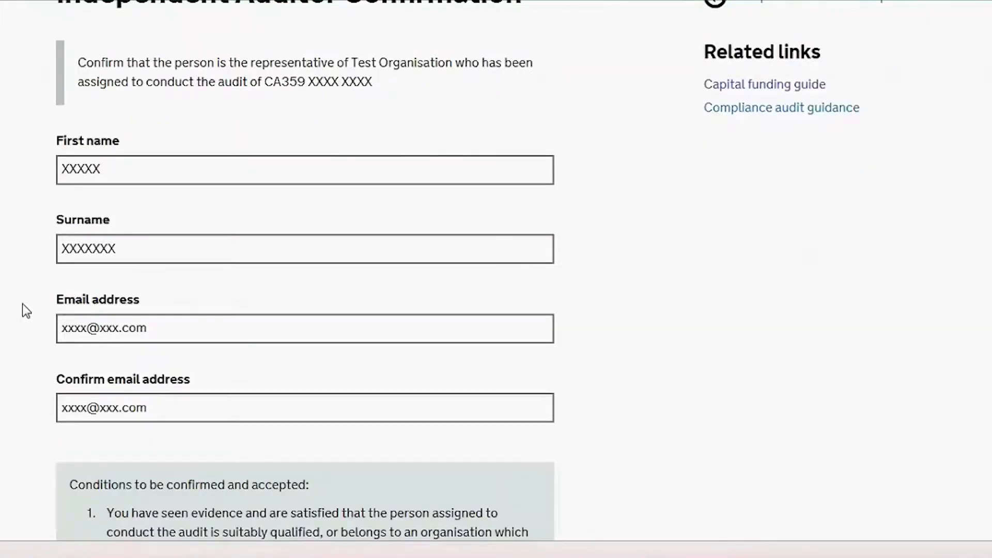
scroll(22, 305, down, 2)
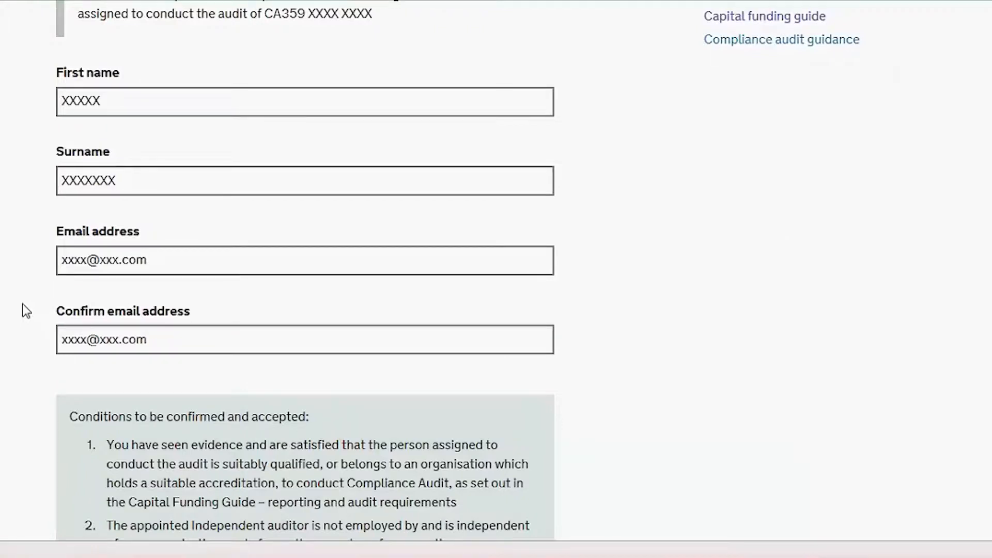
scroll(23, 305, down, 3)
scroll(22, 305, down, 4)
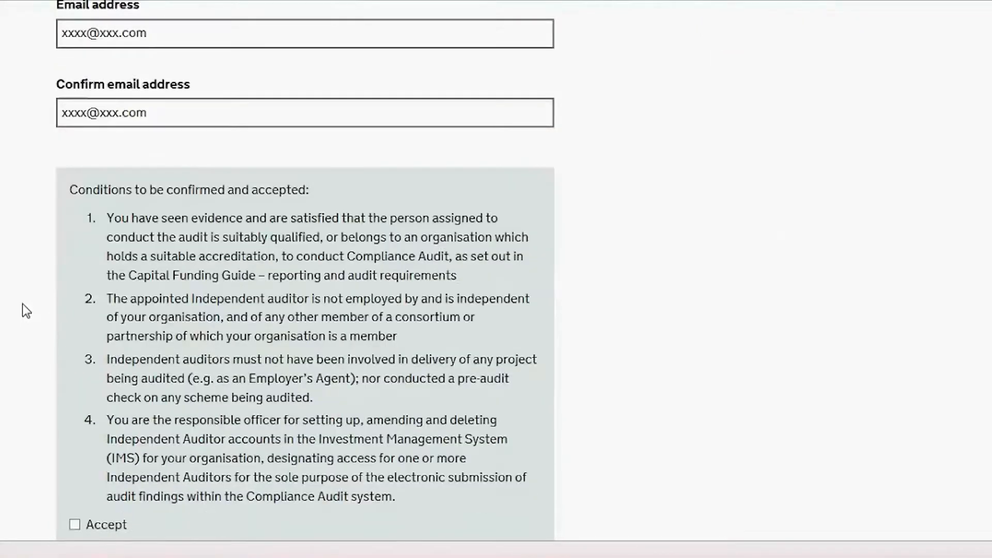
scroll(23, 310, down, 1)
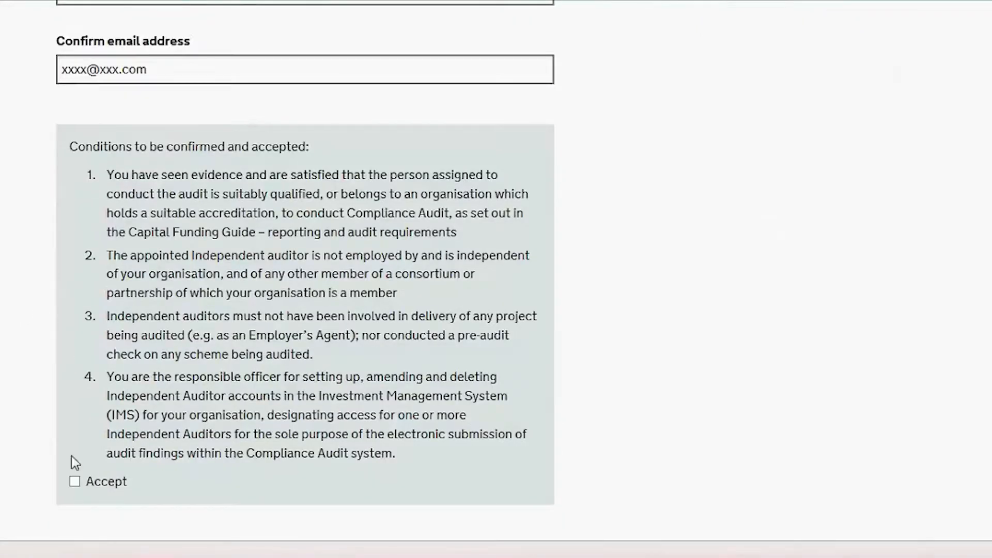
click(74, 481)
scroll(31, 463, down, 2)
scroll(34, 466, down, 1)
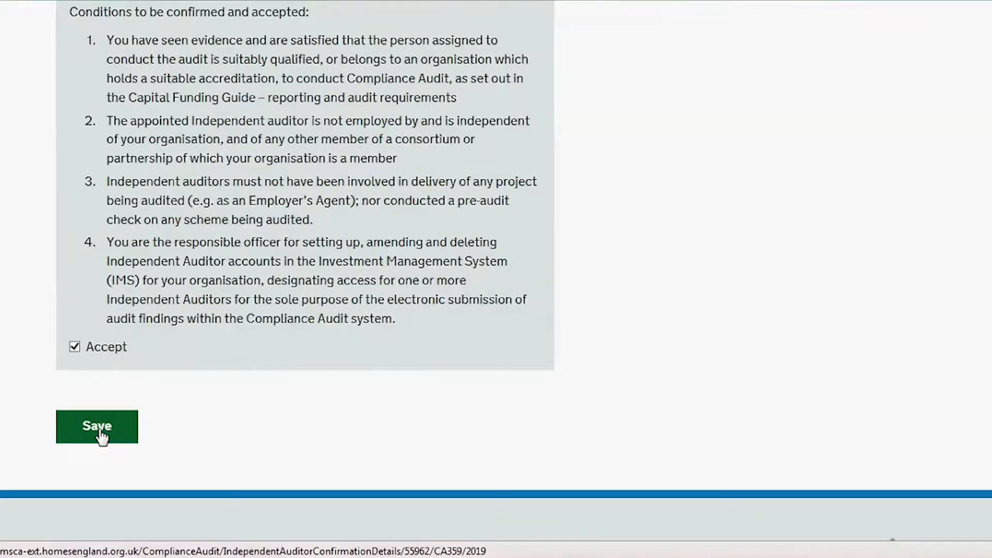
click(97, 427)
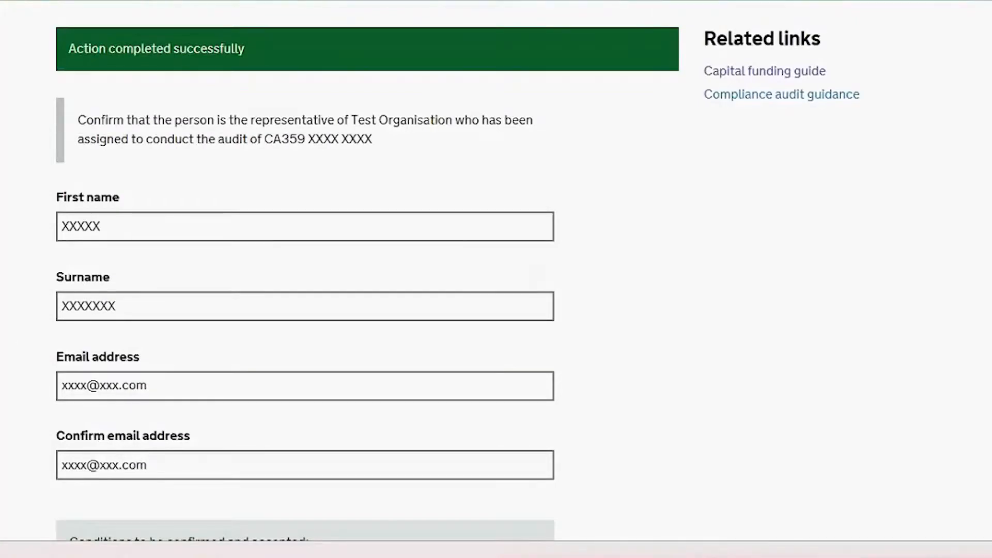
scroll(496, 279, up, 3)
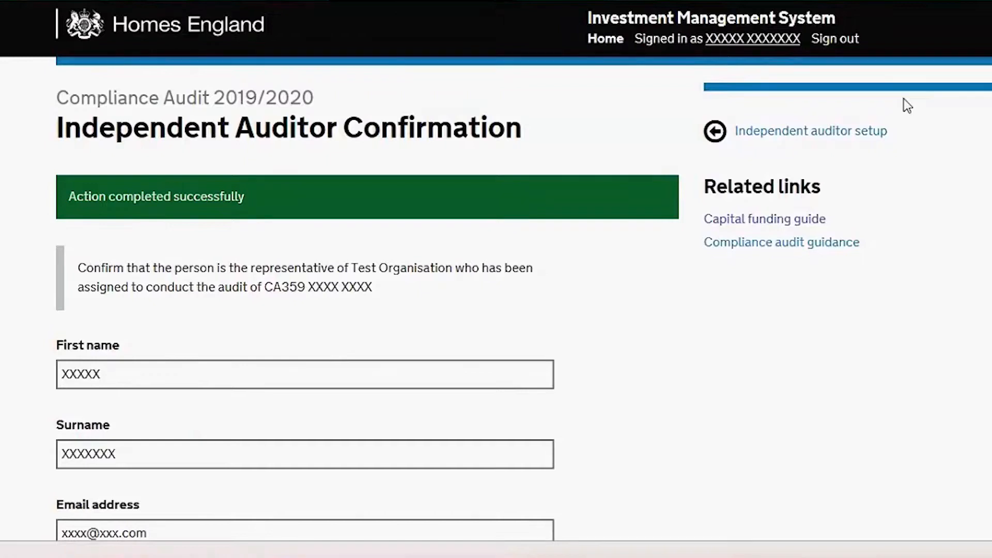
- Return to the auditor list and confirm deleting the first listed auditor
click(853, 130)
scroll(857, 133, down, 10)
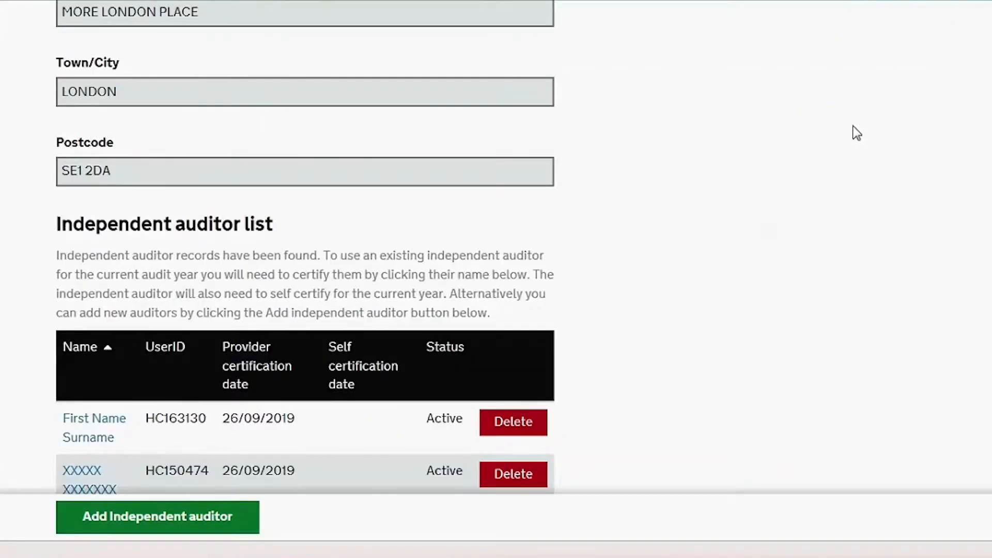
scroll(857, 133, down, 3)
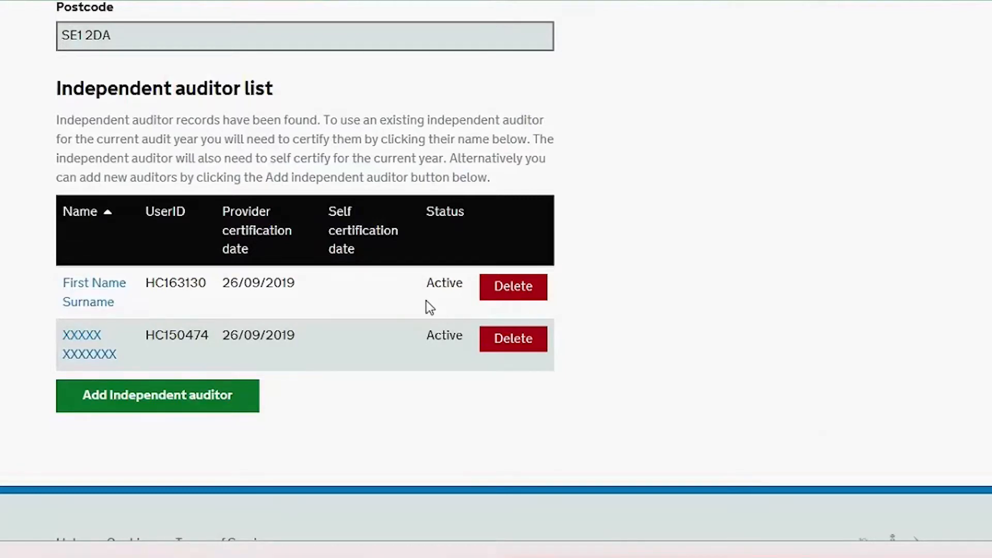
click(504, 294)
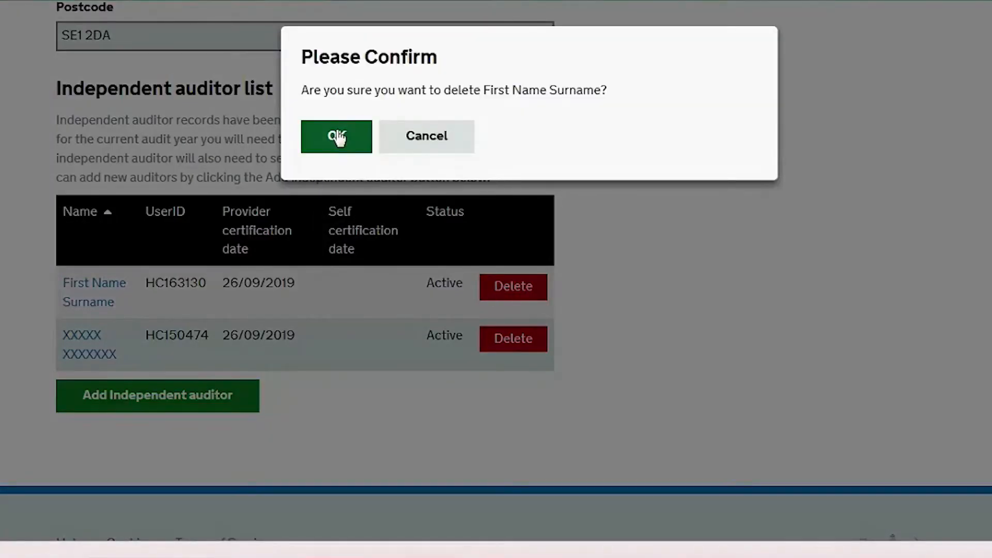
click(337, 137)
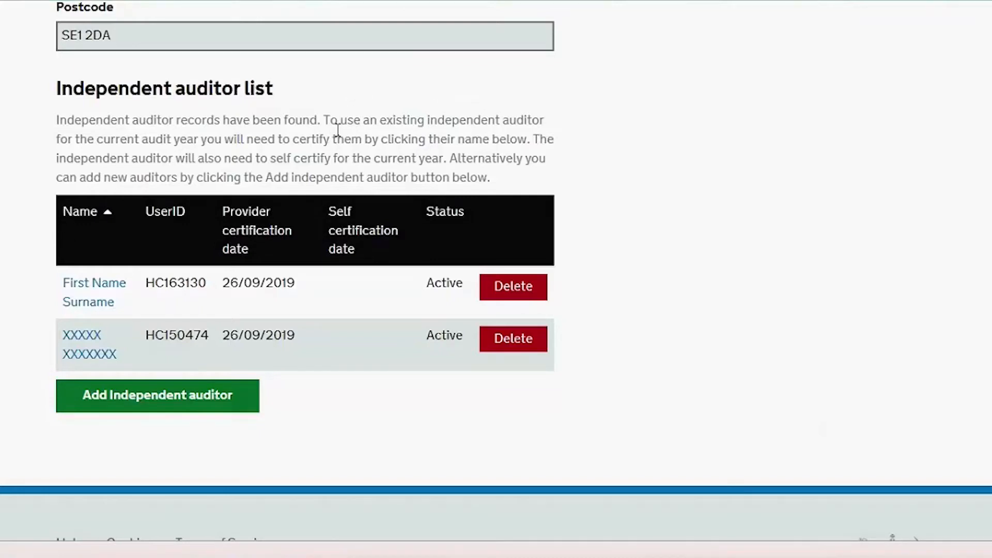